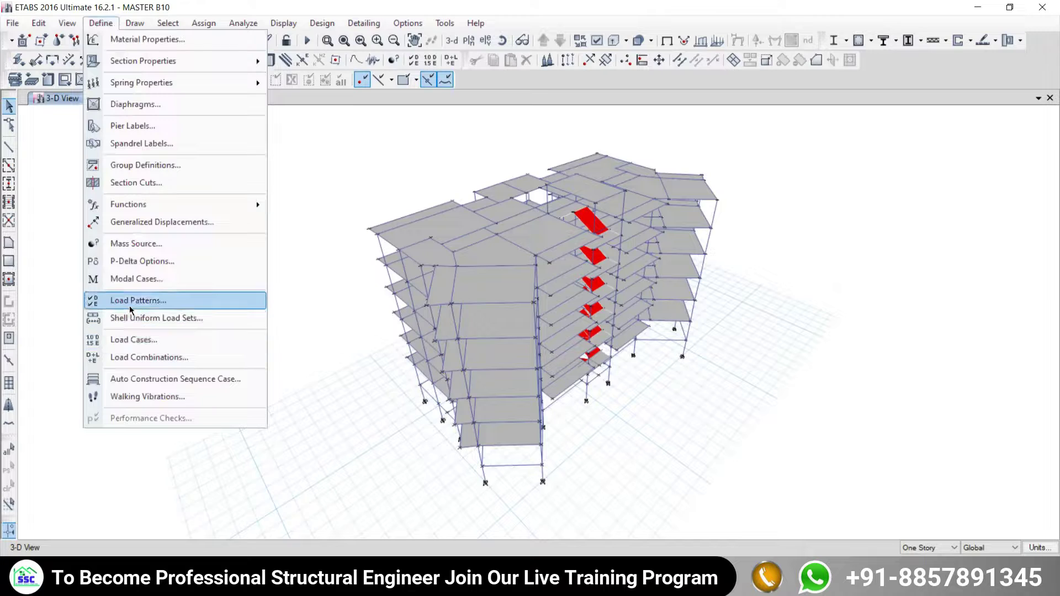
- Open the load pattern definitions and review the existing Dead and Live patterns alongside the 3-D model
{"action": "left_click", "coordinate": [135, 301]}
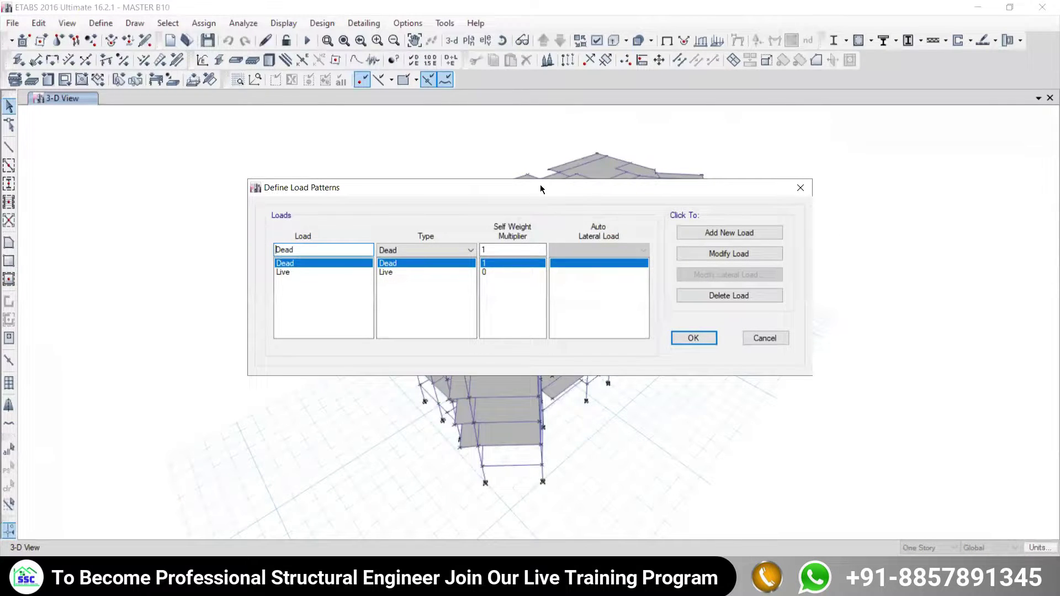
{"action": "left_click_drag", "start_coordinate": [541, 188], "coordinate": [360, 110]}
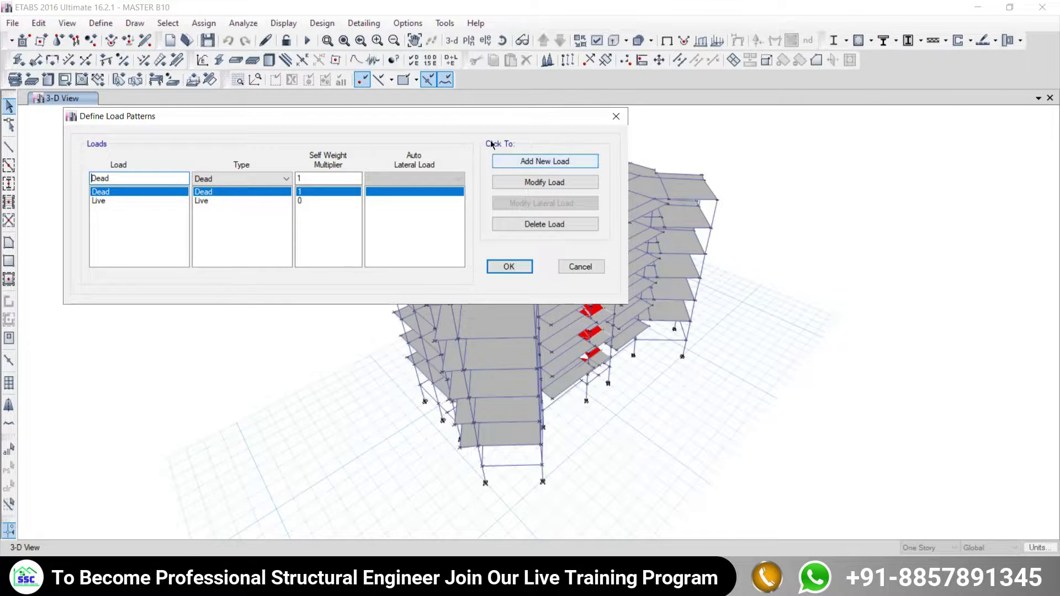
{"action": "left_click_drag", "start_coordinate": [524, 117], "coordinate": [484, 84]}
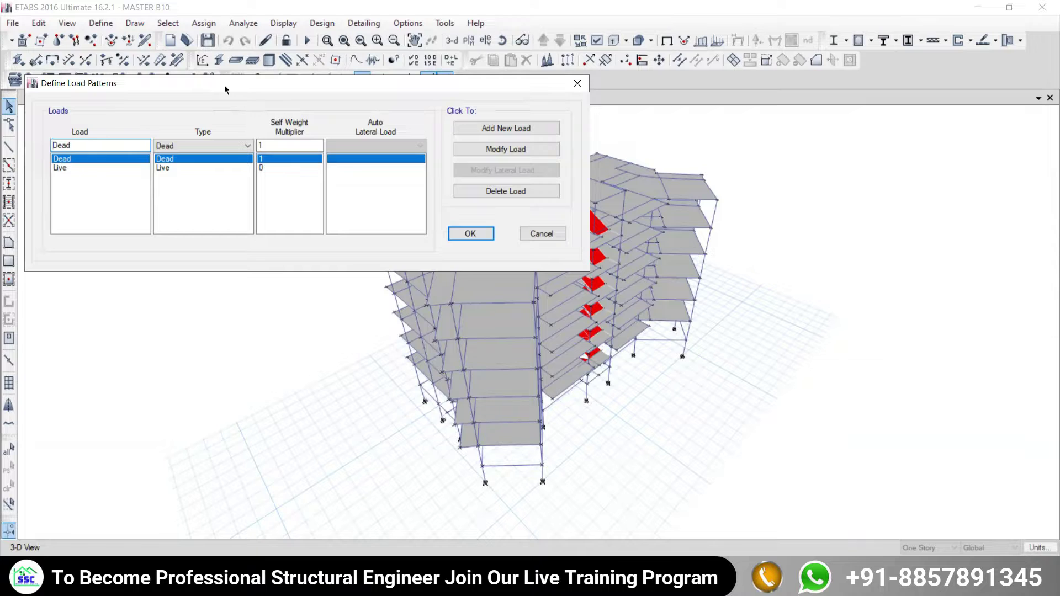
{"action": "left_click_drag", "start_coordinate": [224, 85], "coordinate": [255, 122]}
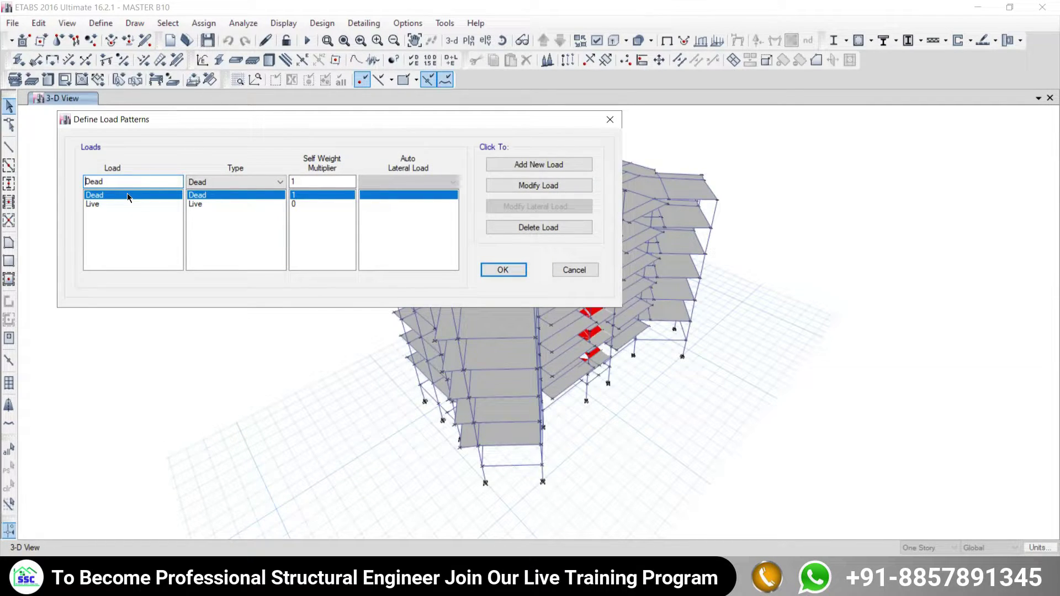
{"action": "left_click", "coordinate": [95, 204]}
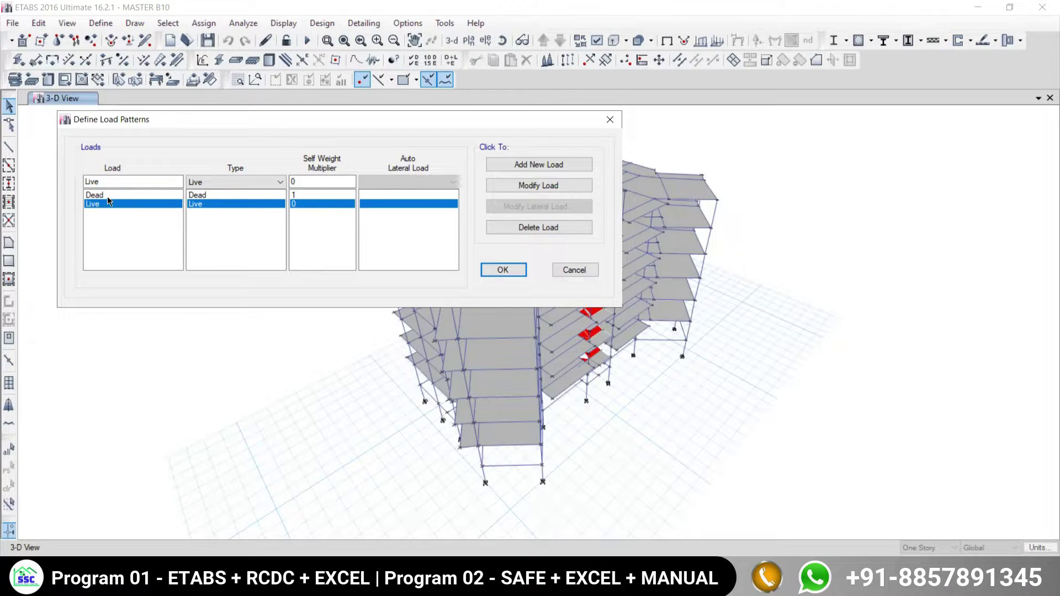
{"action": "left_click", "coordinate": [107, 196]}
{"action": "left_click", "coordinate": [105, 204]}
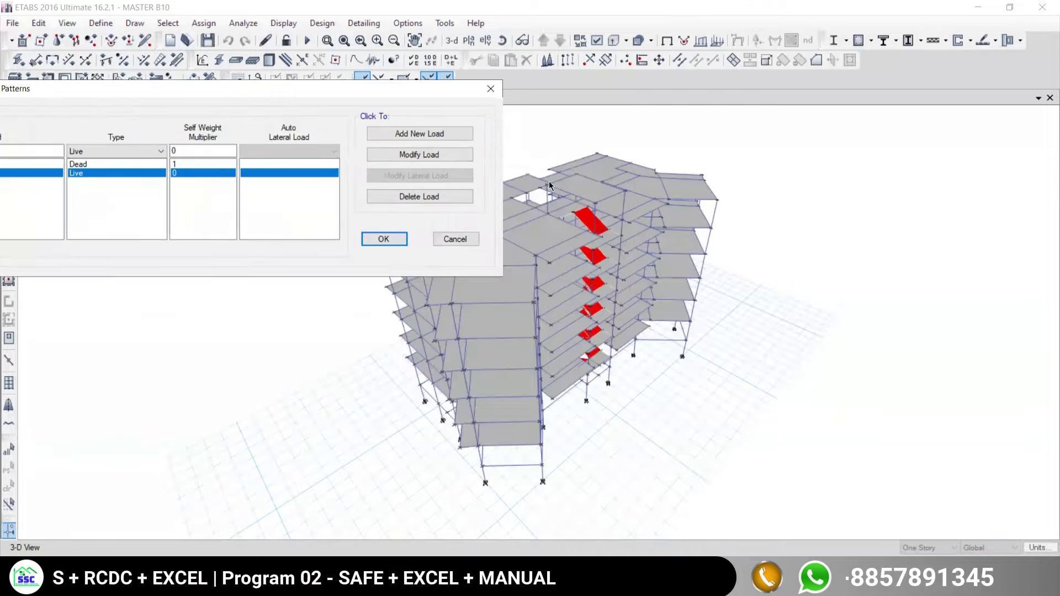
{"action": "left_click_drag", "start_coordinate": [521, 120], "coordinate": [400, 89]}
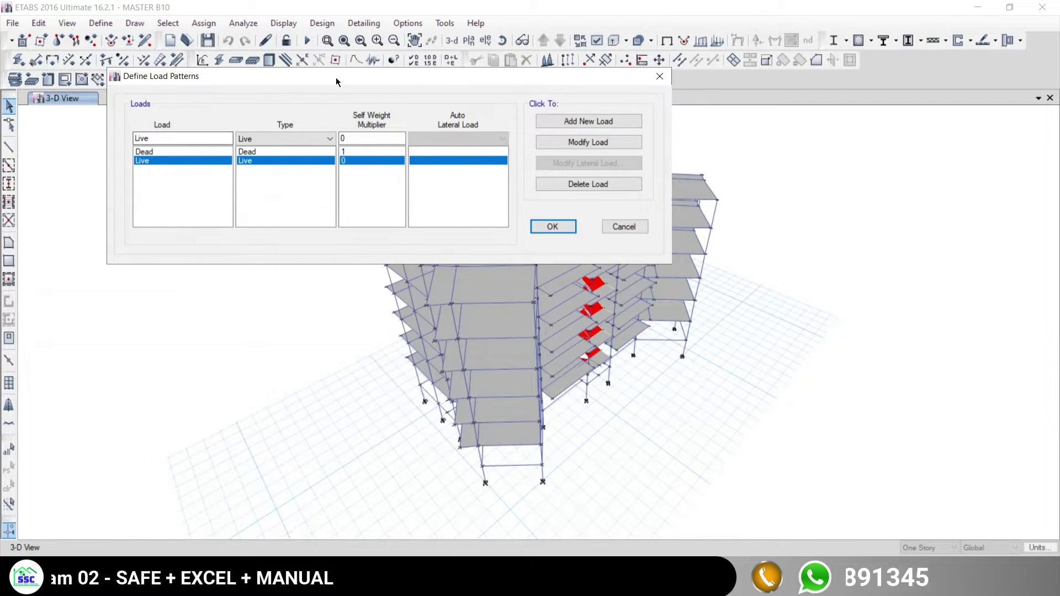
{"action": "left_click_drag", "start_coordinate": [336, 78], "coordinate": [234, 10]}
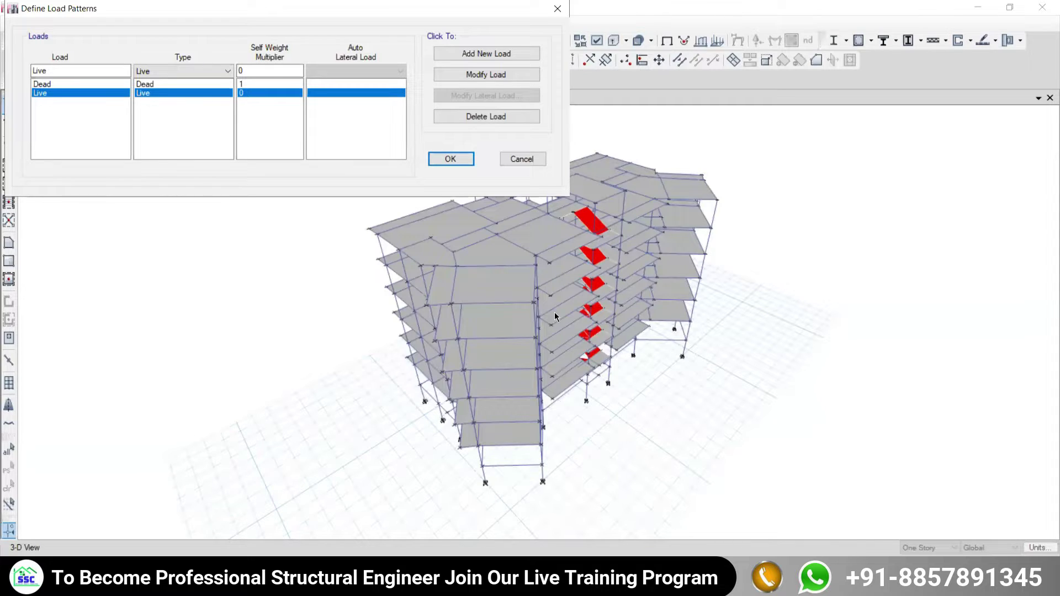
{"action": "left_click", "coordinate": [631, 469]}
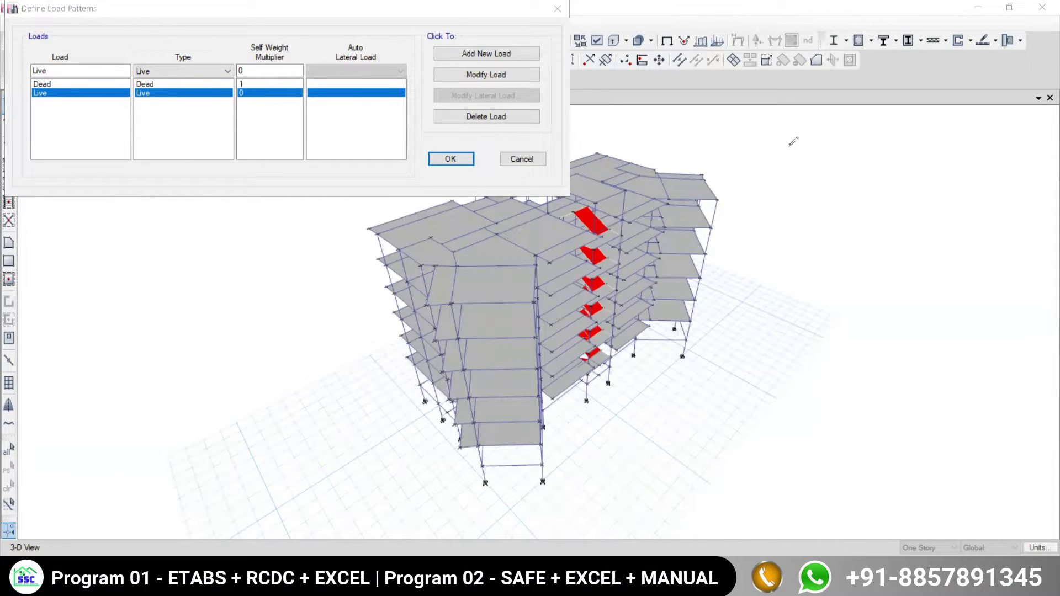
{"action": "mouse_move", "coordinate": [791, 132]}
{"action": "left_mouse_down"}
{"action": "mouse_move", "coordinate": [790, 193]}
{"action": "mouse_move", "coordinate": [800, 185]}
{"action": "mouse_move", "coordinate": [779, 187]}
{"action": "mouse_move", "coordinate": [790, 209]}
{"action": "mouse_move", "coordinate": [765, 132]}
{"action": "mouse_move", "coordinate": [761, 227]}
{"action": "mouse_move", "coordinate": [812, 131]}
{"action": "left_mouse_up"}
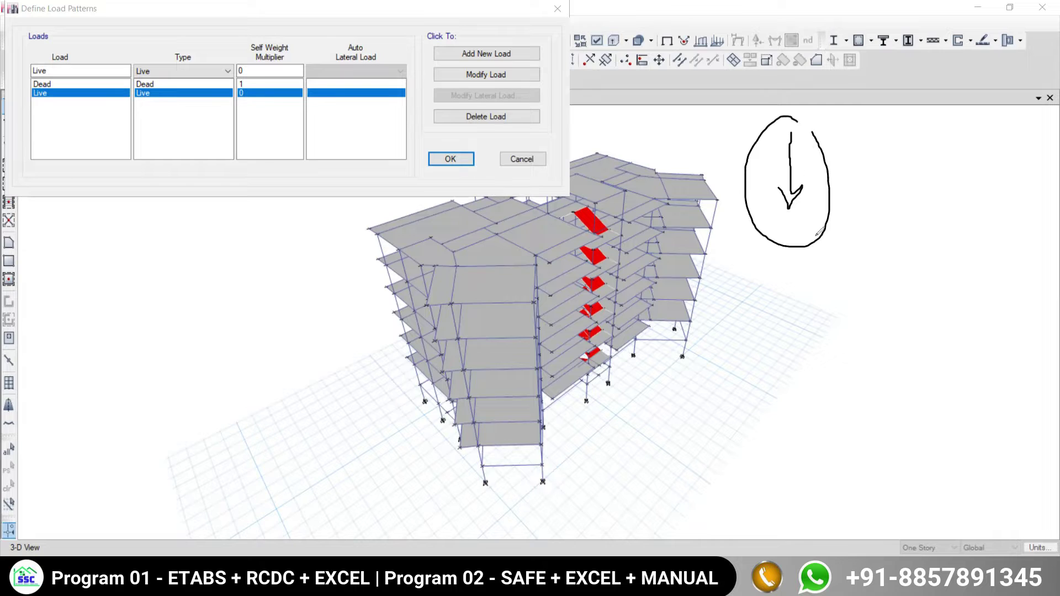
{"action": "left_click_drag", "start_coordinate": [866, 164], "coordinate": [872, 246]}
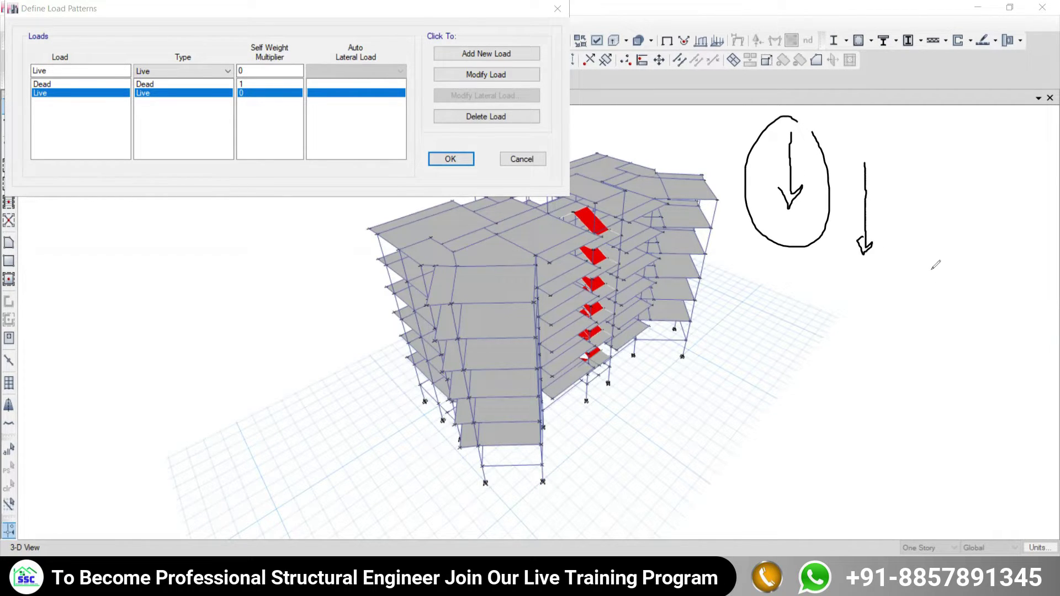
{"action": "mouse_move", "coordinate": [940, 232]}
{"action": "left_mouse_down"}
{"action": "mouse_move", "coordinate": [945, 310]}
{"action": "mouse_move", "coordinate": [933, 232]}
{"action": "mouse_move", "coordinate": [948, 235]}
{"action": "mouse_move", "coordinate": [926, 233]}
{"action": "left_mouse_up"}
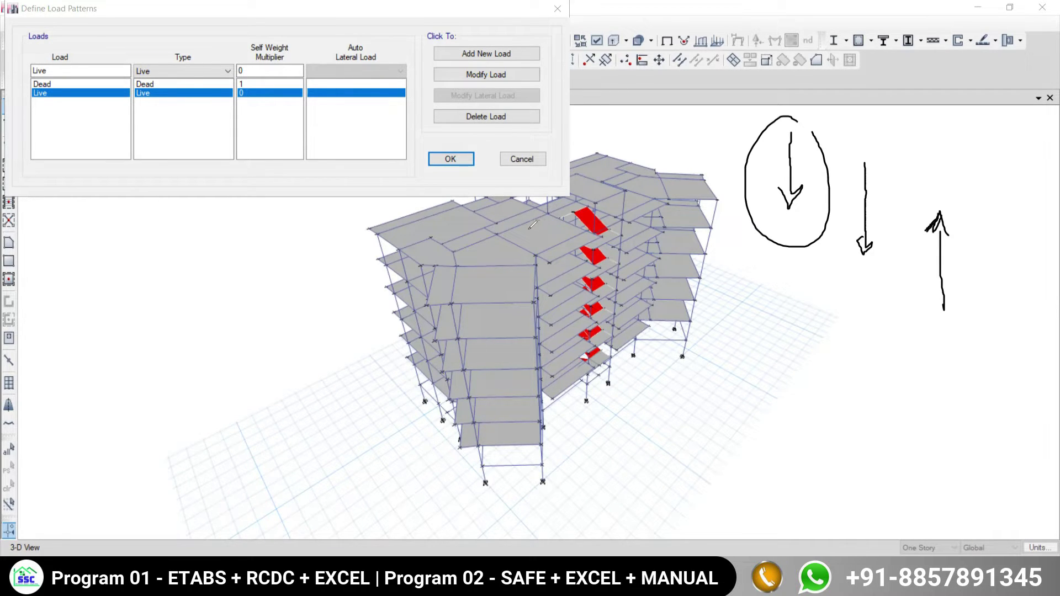
{"action": "left_click_drag", "start_coordinate": [527, 228], "coordinate": [531, 237]}
{"action": "mouse_move", "coordinate": [528, 228]}
{"action": "left_mouse_down"}
{"action": "mouse_move", "coordinate": [539, 228]}
{"action": "mouse_move", "coordinate": [531, 237]}
{"action": "mouse_move", "coordinate": [551, 264]}
{"action": "mouse_move", "coordinate": [495, 298]}
{"action": "mouse_move", "coordinate": [488, 284]}
{"action": "left_mouse_up"}
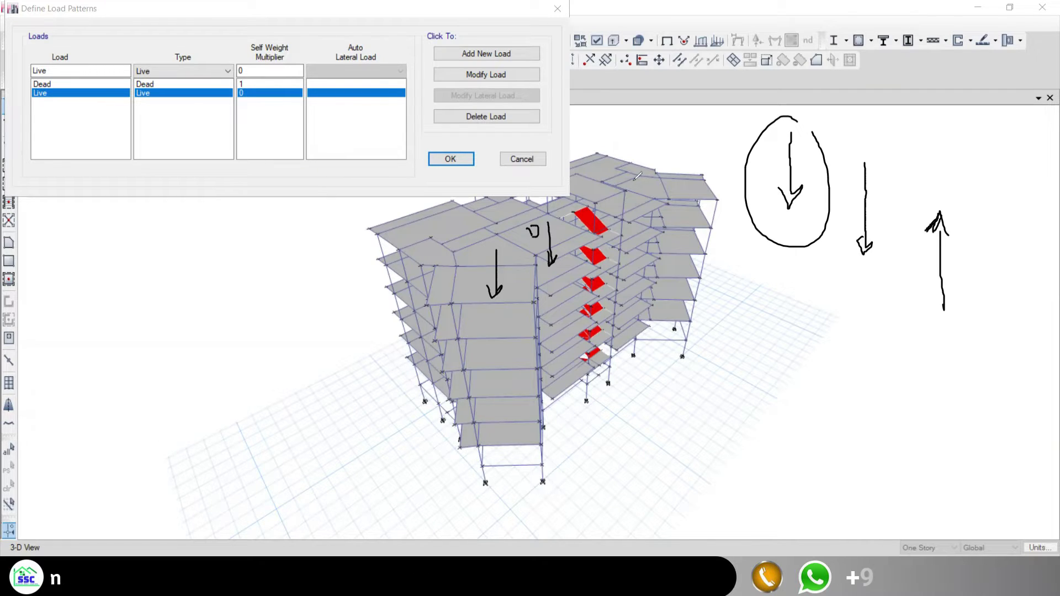
{"action": "mouse_move", "coordinate": [650, 170]}
{"action": "left_mouse_down"}
{"action": "mouse_move", "coordinate": [646, 234]}
{"action": "mouse_move", "coordinate": [626, 159]}
{"action": "mouse_move", "coordinate": [480, 254]}
{"action": "left_mouse_up"}
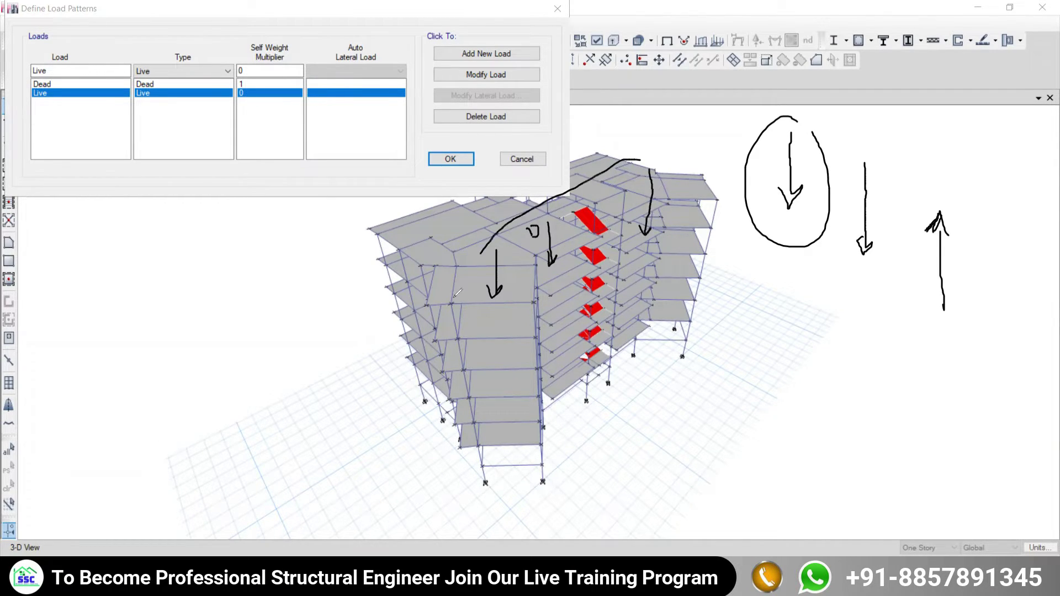
{"action": "mouse_move", "coordinate": [457, 292]}
{"action": "left_mouse_down"}
{"action": "mouse_move", "coordinate": [580, 310]}
{"action": "mouse_move", "coordinate": [668, 149]}
{"action": "mouse_move", "coordinate": [643, 174]}
{"action": "left_mouse_up"}
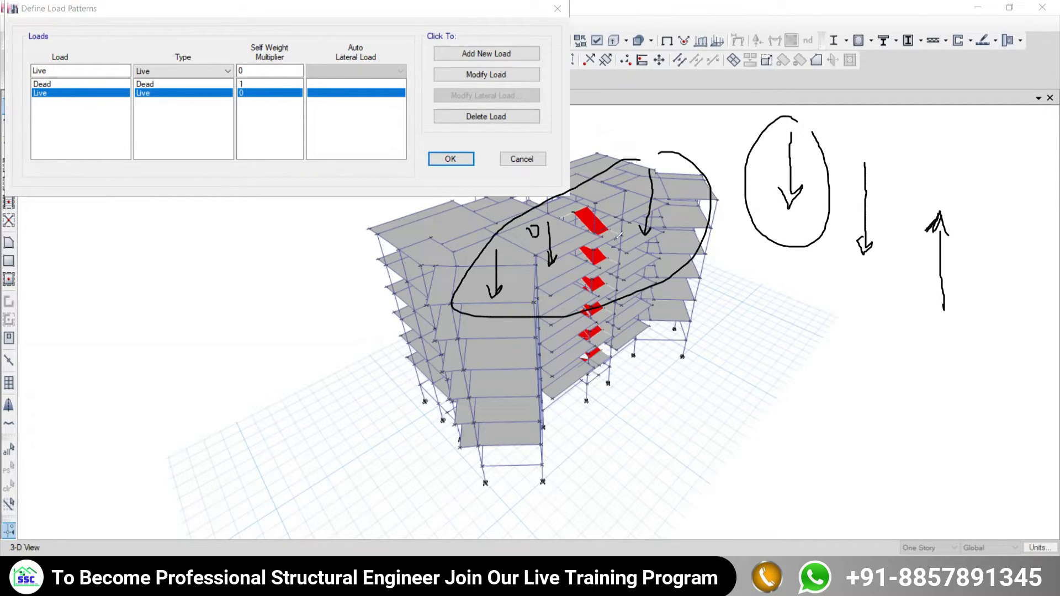
{"action": "mouse_move", "coordinate": [722, 198]}
{"action": "left_mouse_down"}
{"action": "mouse_move", "coordinate": [754, 199]}
{"action": "mouse_move", "coordinate": [717, 203]}
{"action": "mouse_move", "coordinate": [743, 210]}
{"action": "left_mouse_up"}
{"action": "mouse_move", "coordinate": [721, 258]}
{"action": "left_mouse_down"}
{"action": "mouse_move", "coordinate": [748, 258]}
{"action": "mouse_move", "coordinate": [701, 262]}
{"action": "mouse_move", "coordinate": [737, 269]}
{"action": "left_mouse_up"}
{"action": "mouse_move", "coordinate": [706, 303]}
{"action": "left_mouse_down"}
{"action": "mouse_move", "coordinate": [734, 304]}
{"action": "mouse_move", "coordinate": [690, 299]}
{"action": "left_mouse_up"}
{"action": "left_click_drag", "start_coordinate": [689, 299], "coordinate": [729, 306]}
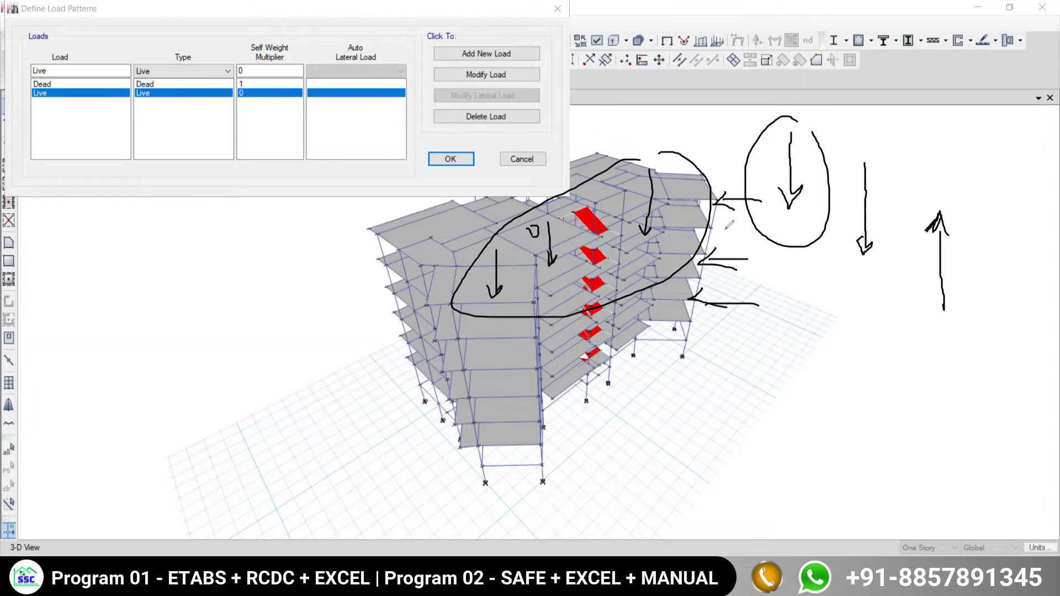
{"action": "mouse_move", "coordinate": [747, 176]}
{"action": "left_mouse_down"}
{"action": "mouse_move", "coordinate": [718, 171]}
{"action": "mouse_move", "coordinate": [680, 212]}
{"action": "mouse_move", "coordinate": [686, 360]}
{"action": "mouse_move", "coordinate": [772, 238]}
{"action": "mouse_move", "coordinate": [756, 172]}
{"action": "left_mouse_up"}
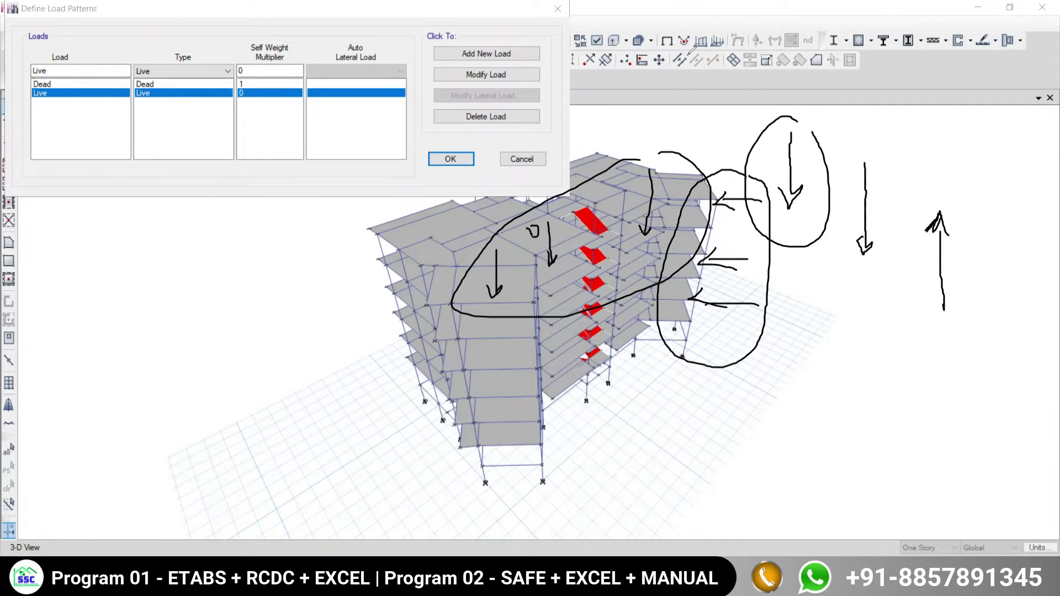
{"action": "left_click", "coordinate": [689, 55]}
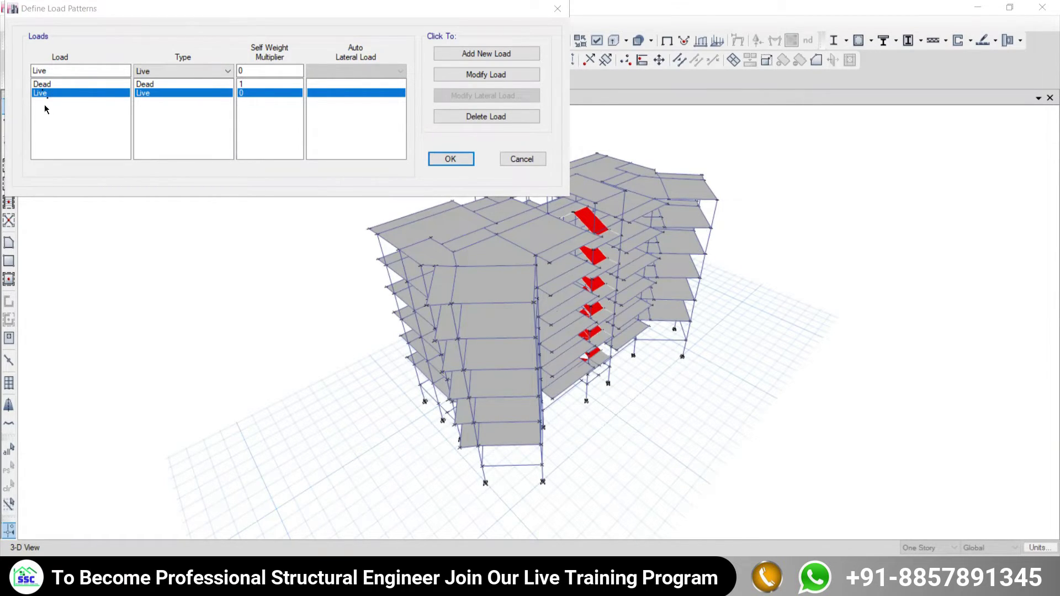
- Replace the name in the load entry with SIDL in capitals for a new load pattern
{"action": "double_click", "coordinate": [42, 71]}
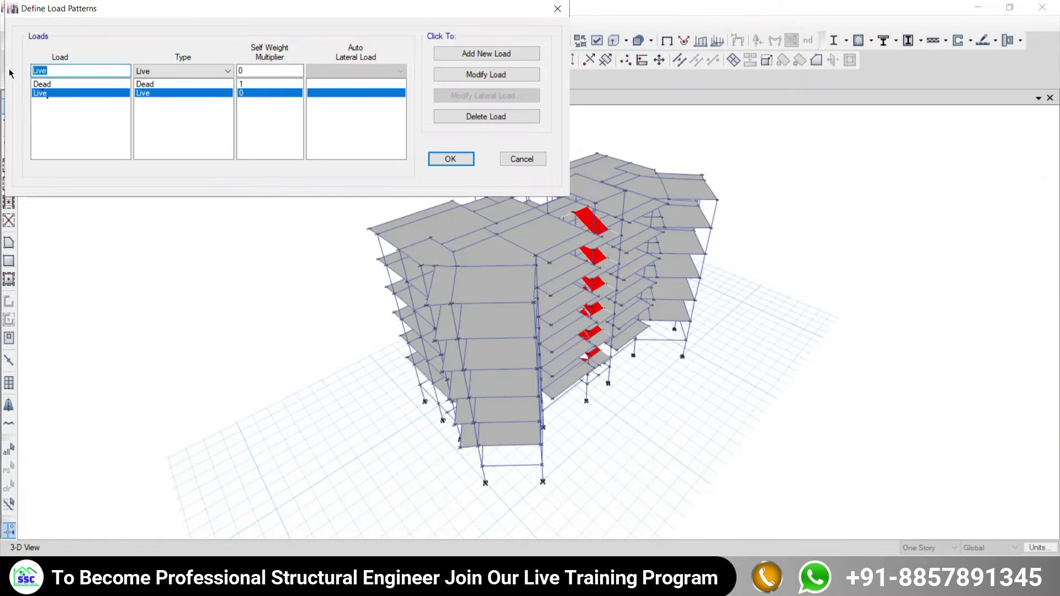
{"action": "type", "text": "sidl"}
{"action": "key", "text": "BackSpace"}
{"action": "key", "text": "BackSpace"}
{"action": "key", "text": "BackSpace"}
{"action": "key", "text": "BackSpace"}
{"action": "type", "text": "S"}
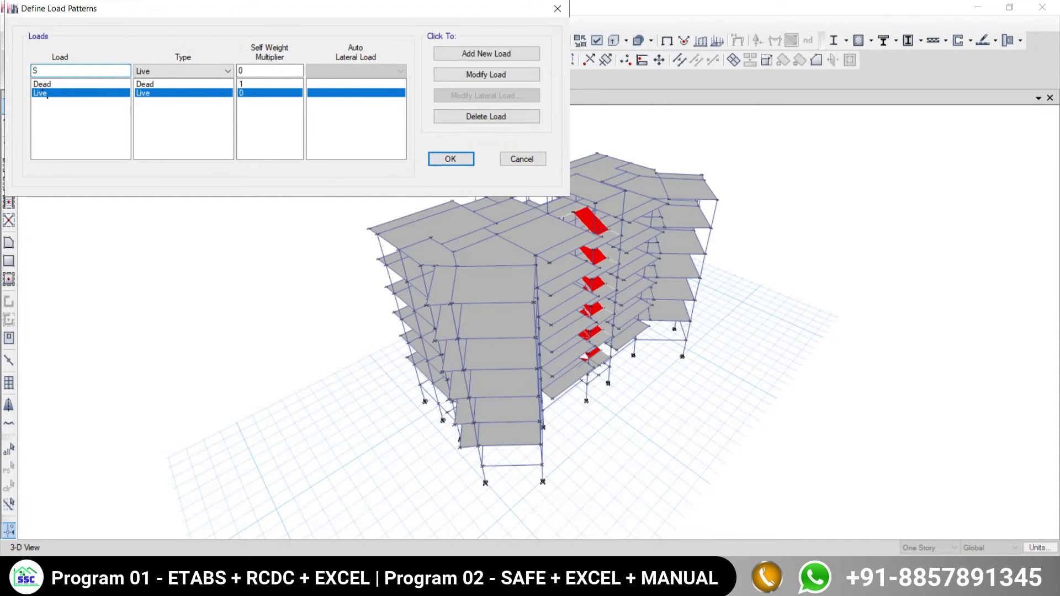